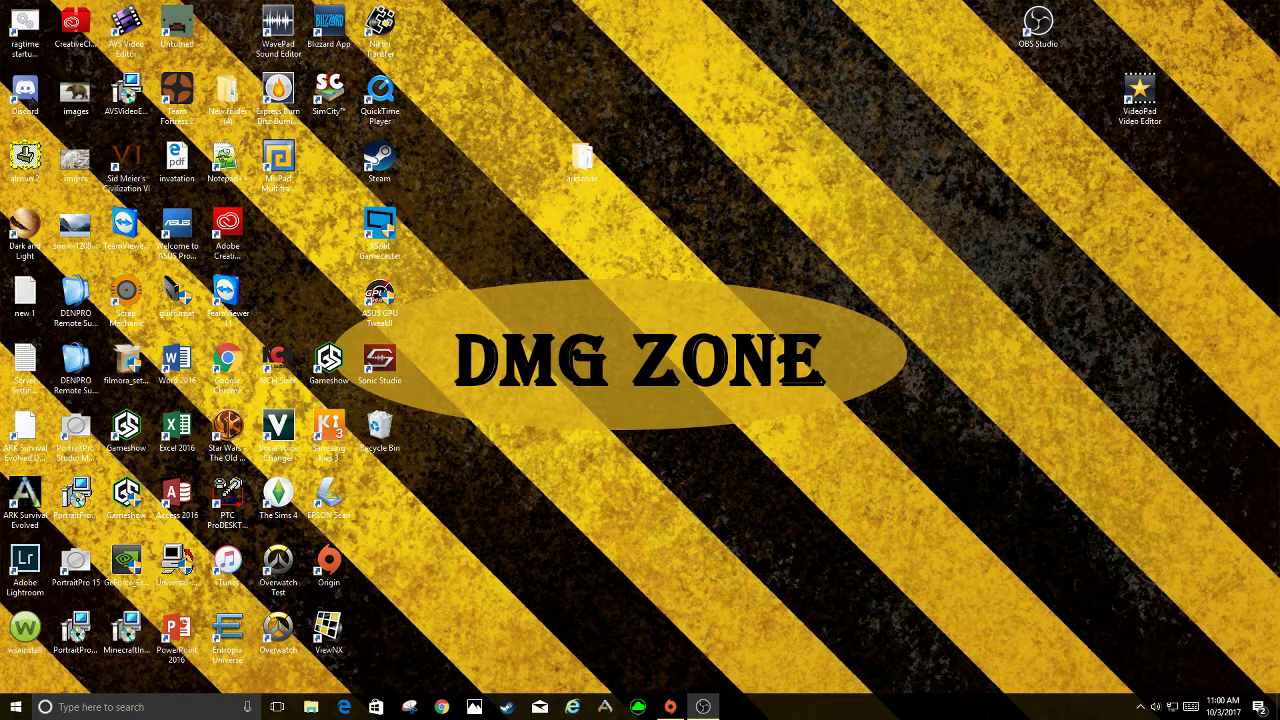
Step: Navigate into arkserver\ShooterGame\Saved\Config\WindowsServer in File Explorer
double_click(585, 158)
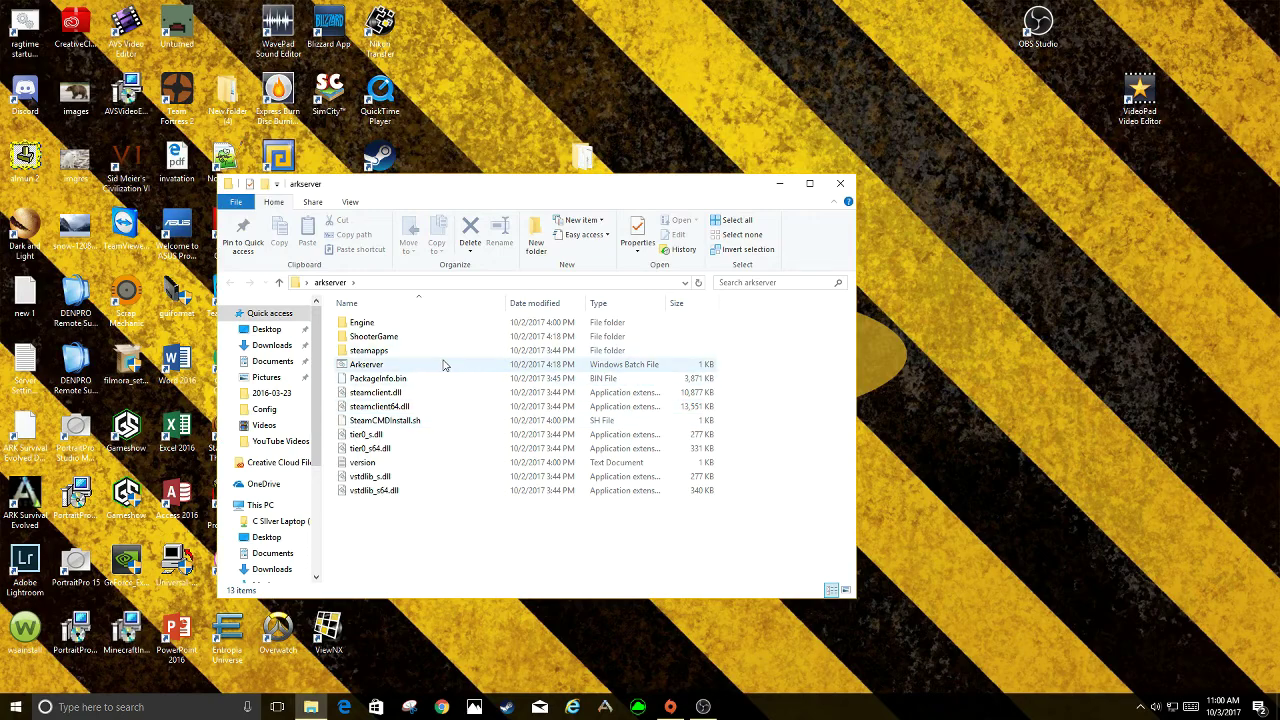
double_click(420, 338)
left_click(424, 340)
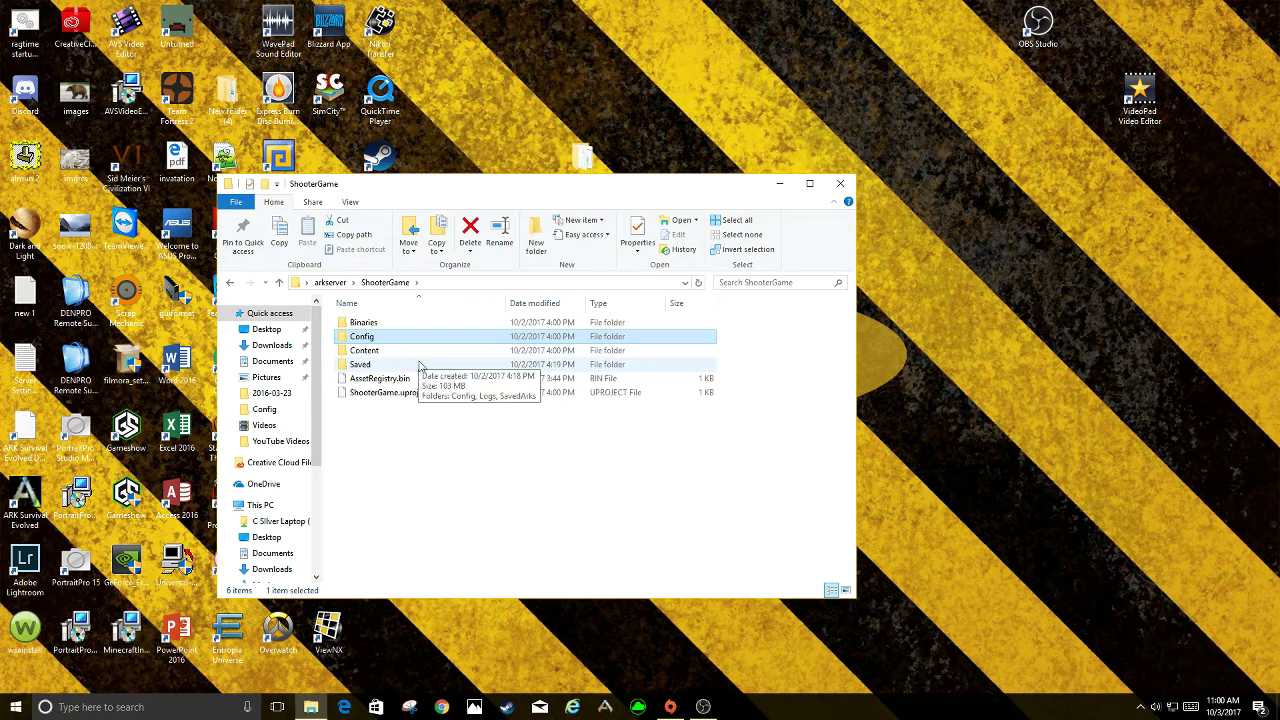
key("Down")
key("Down")
key("Return")
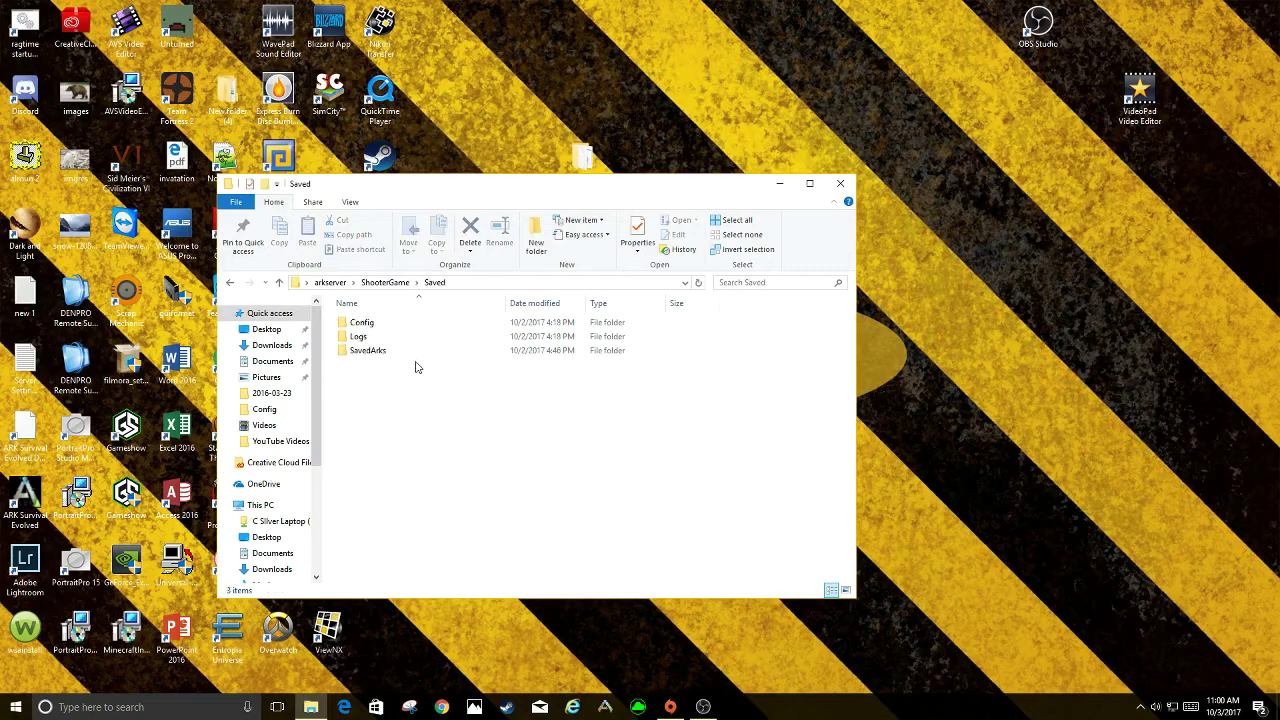
double_click(410, 323)
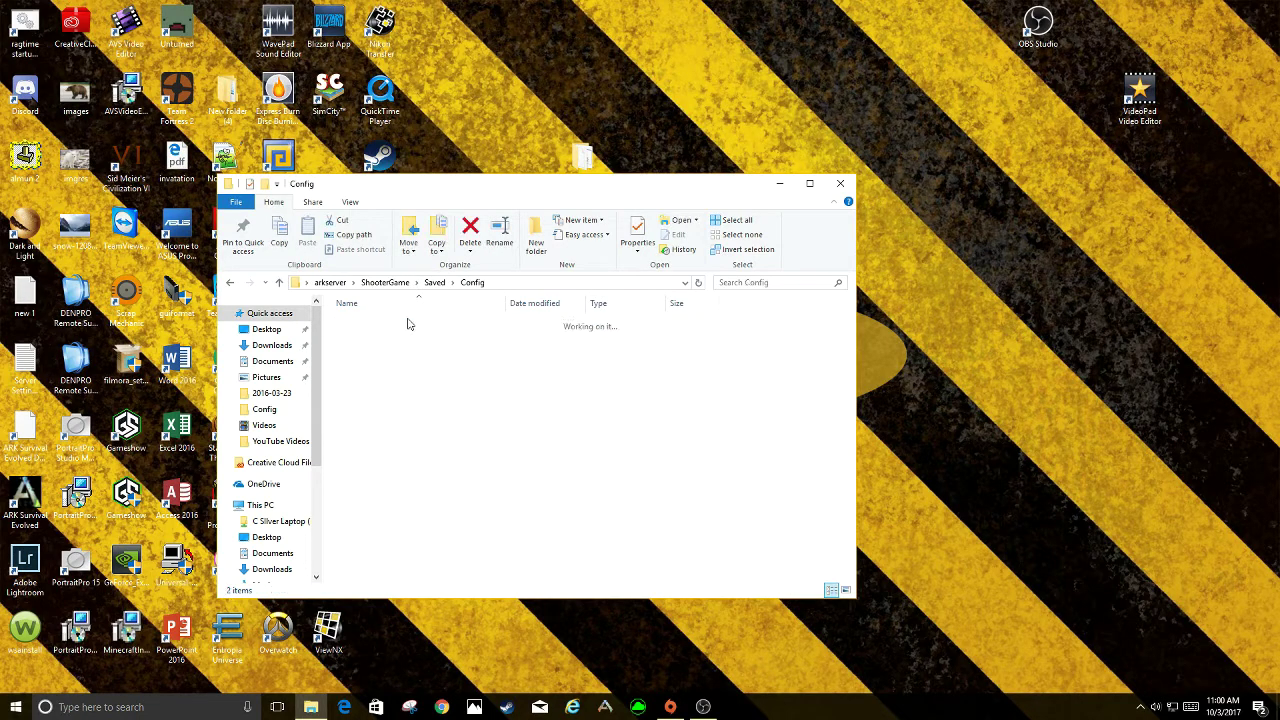
left_click(422, 345)
left_click(423, 341)
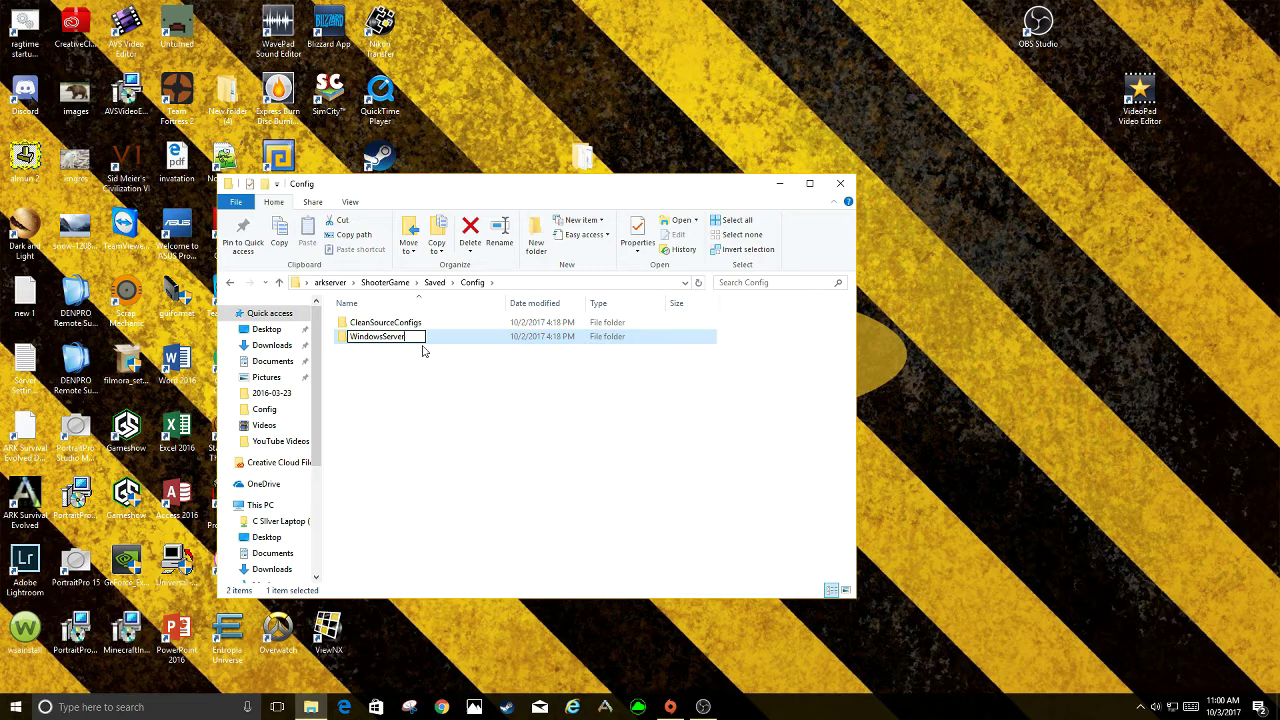
double_click(437, 343)
Step: Open GameUserSettings in Notepad using its Edit context-menu command
left_click(443, 382)
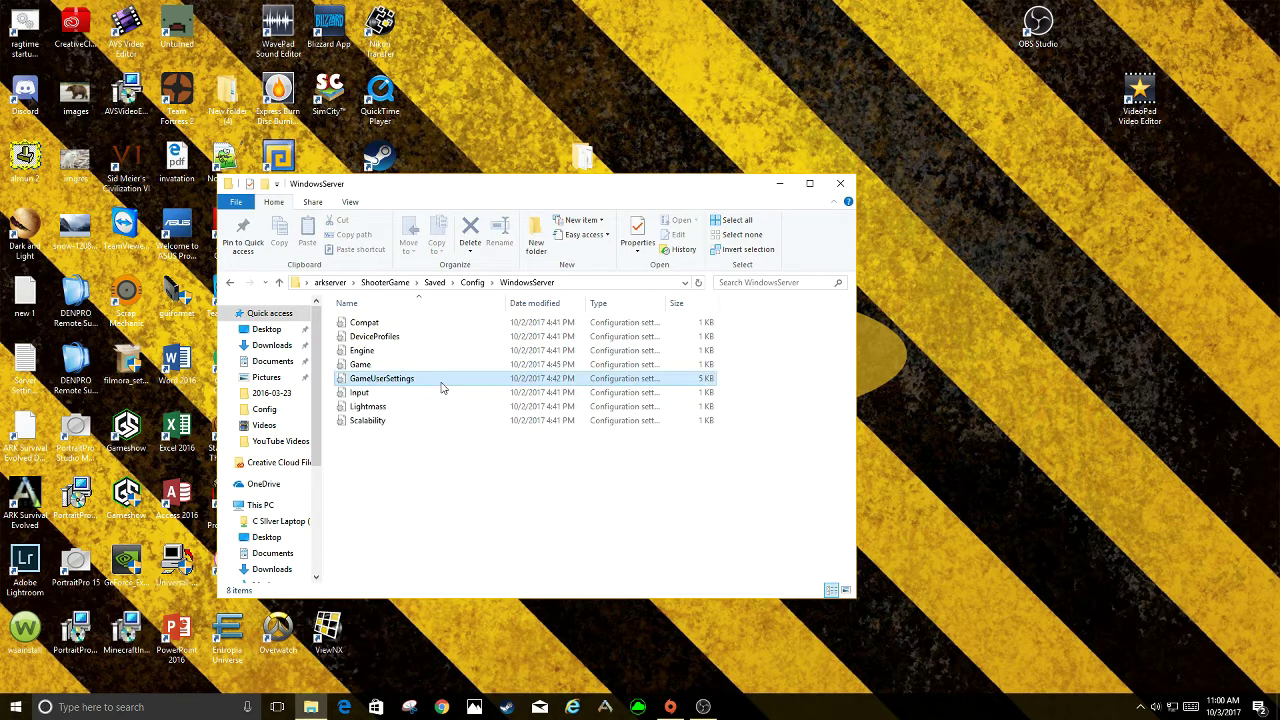
right_click(443, 386)
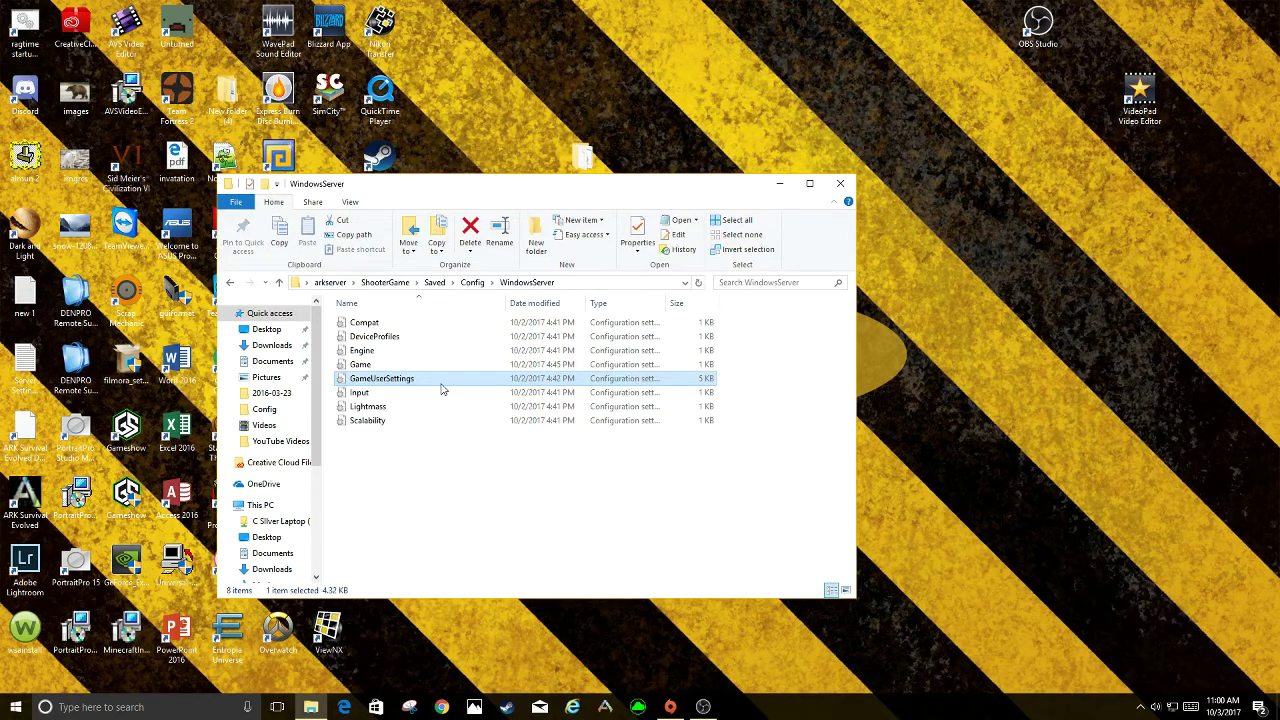
left_click(447, 392)
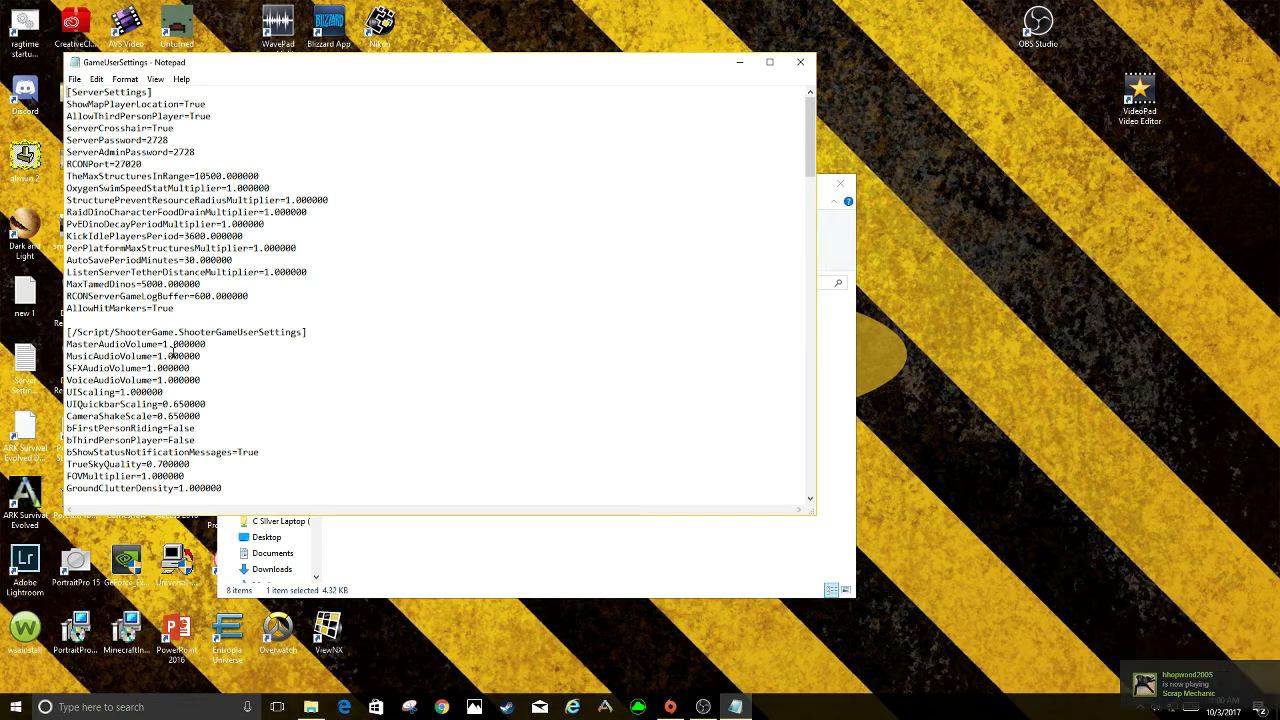
scroll(244, 390, "down", 3)
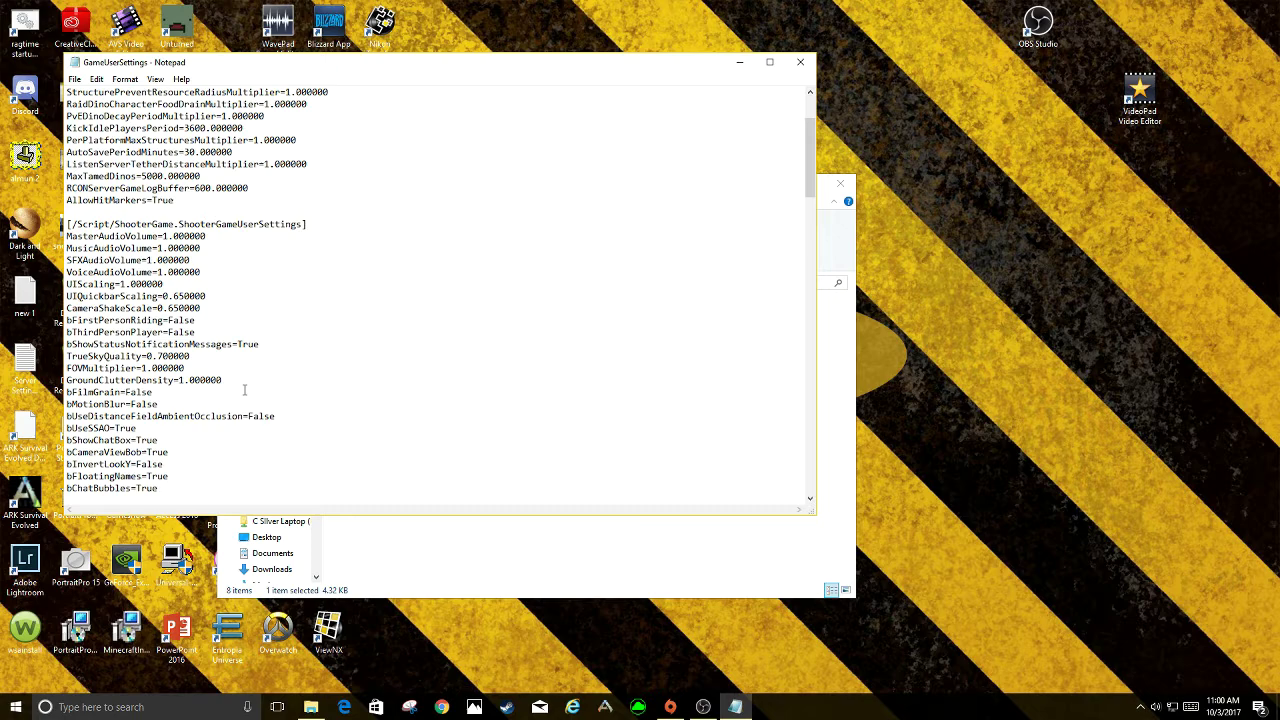
scroll(244, 390, "down", 5)
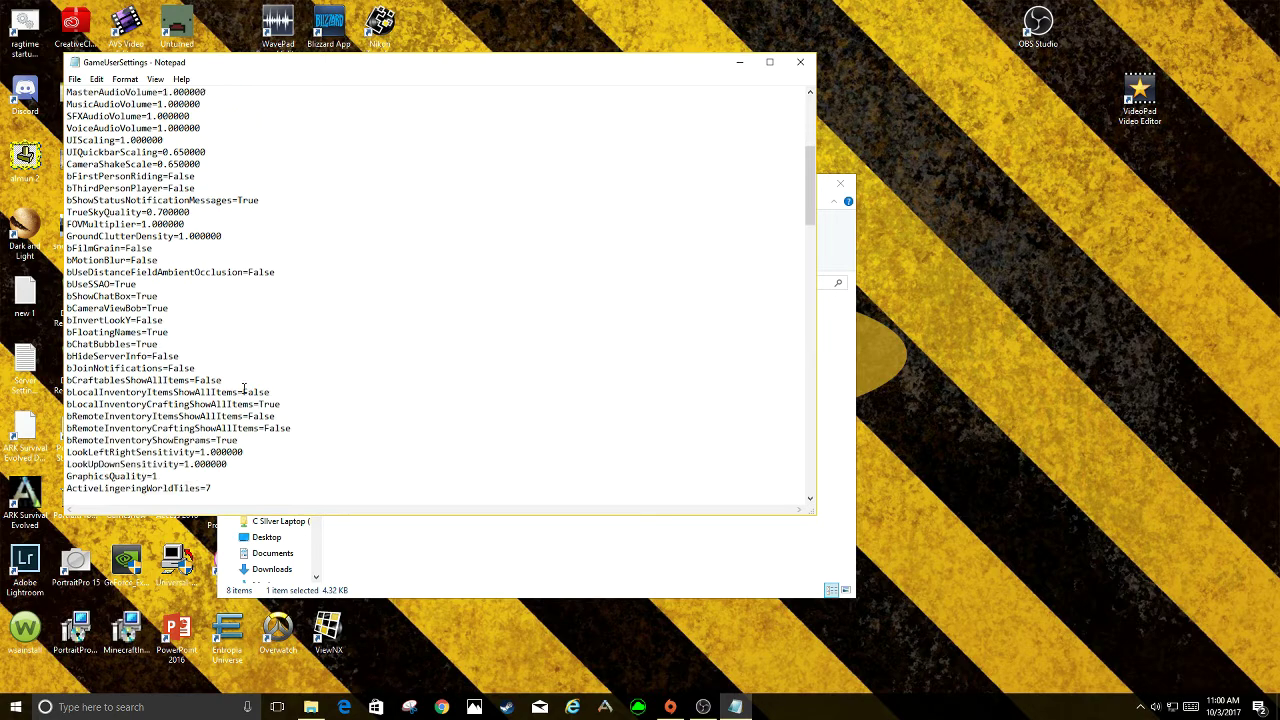
scroll(243, 390, "down", 7)
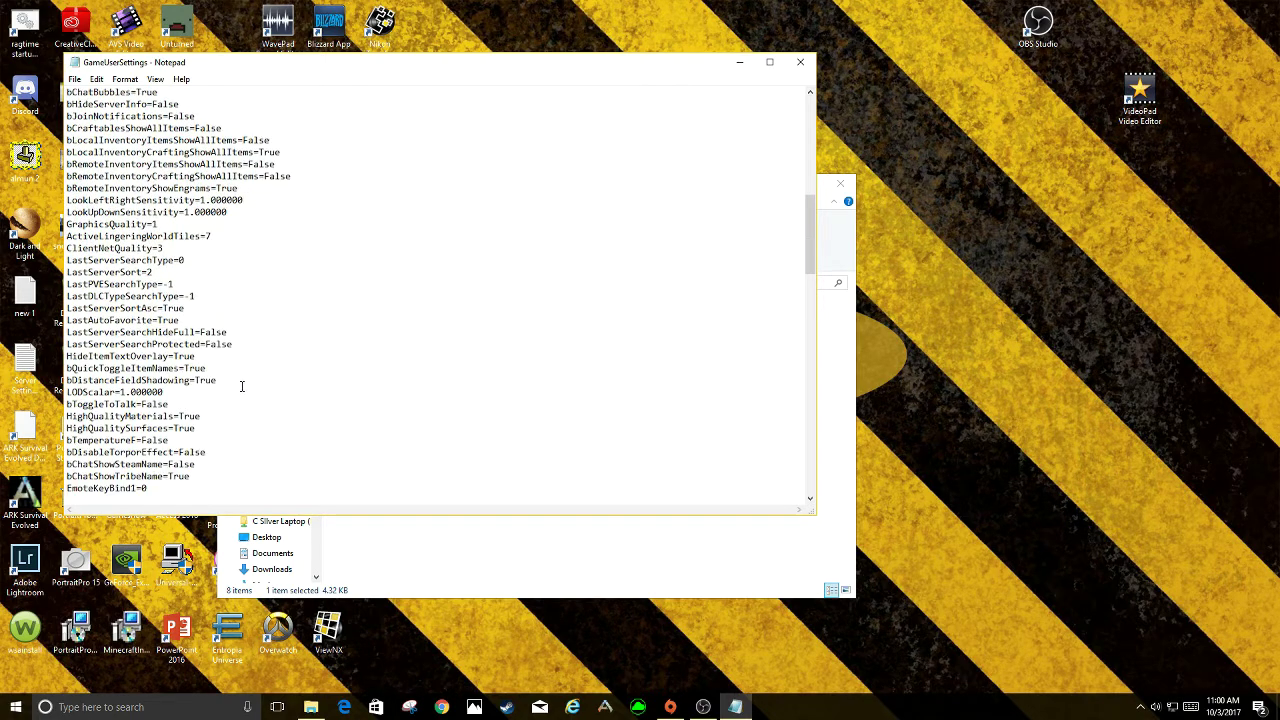
scroll(241, 386, "down", 2)
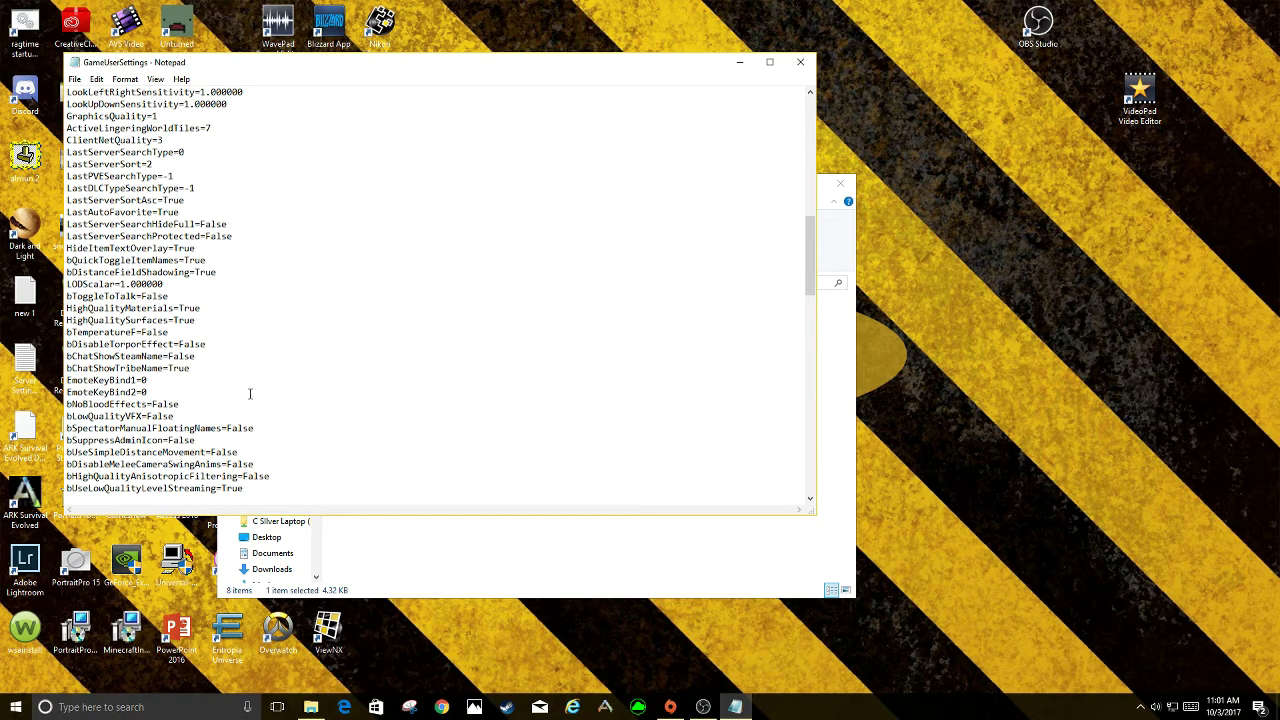
scroll(250, 392, "down", 2)
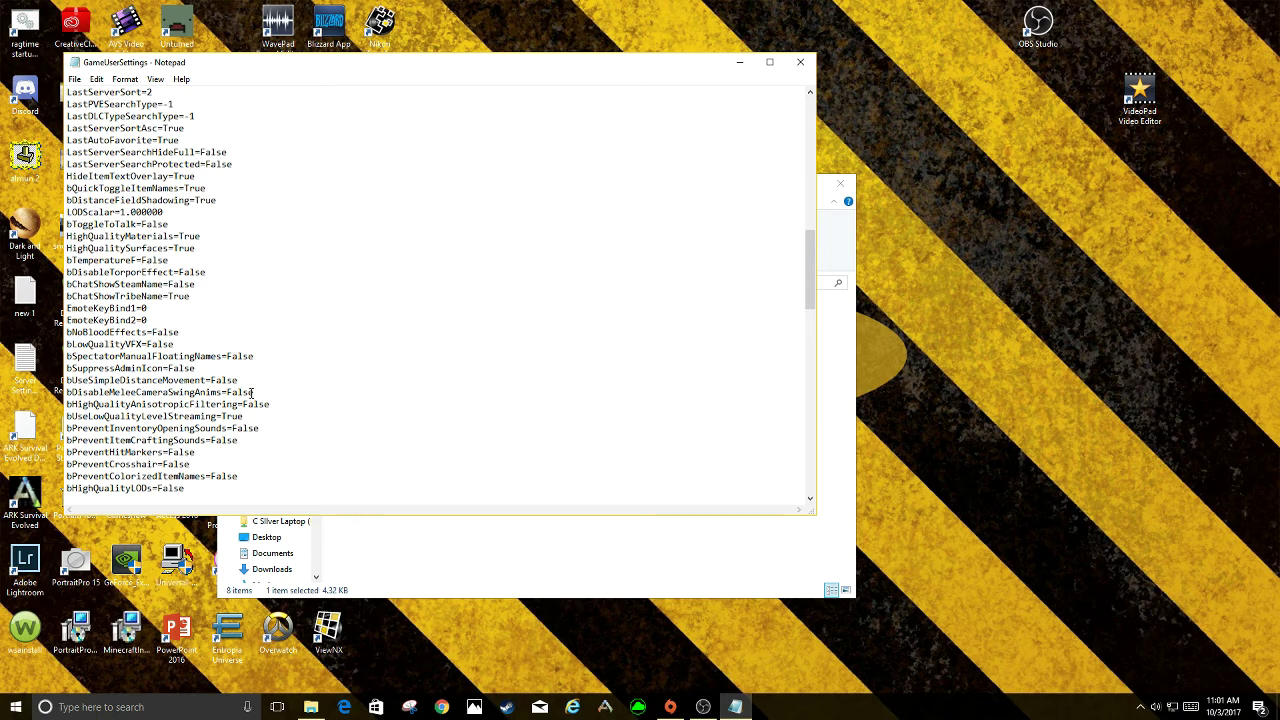
scroll(251, 392, "down", 10)
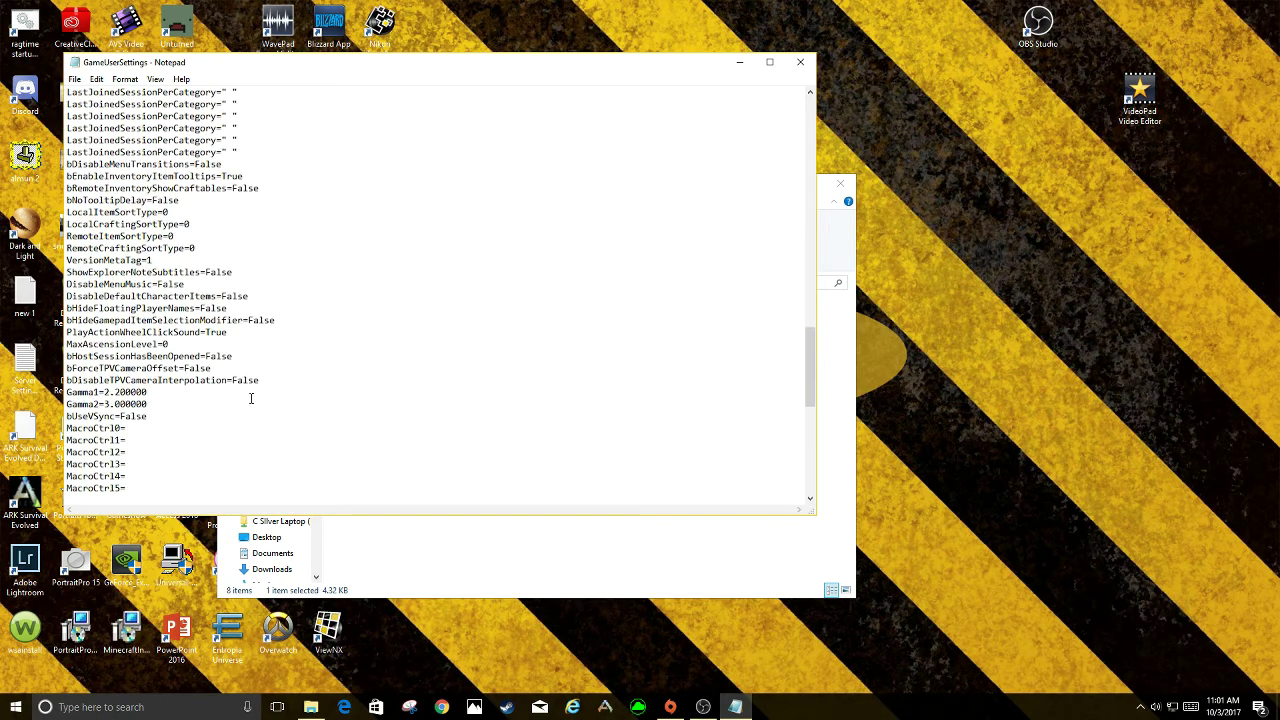
scroll(250, 399, "down", 4)
scroll(249, 402, "down", 8)
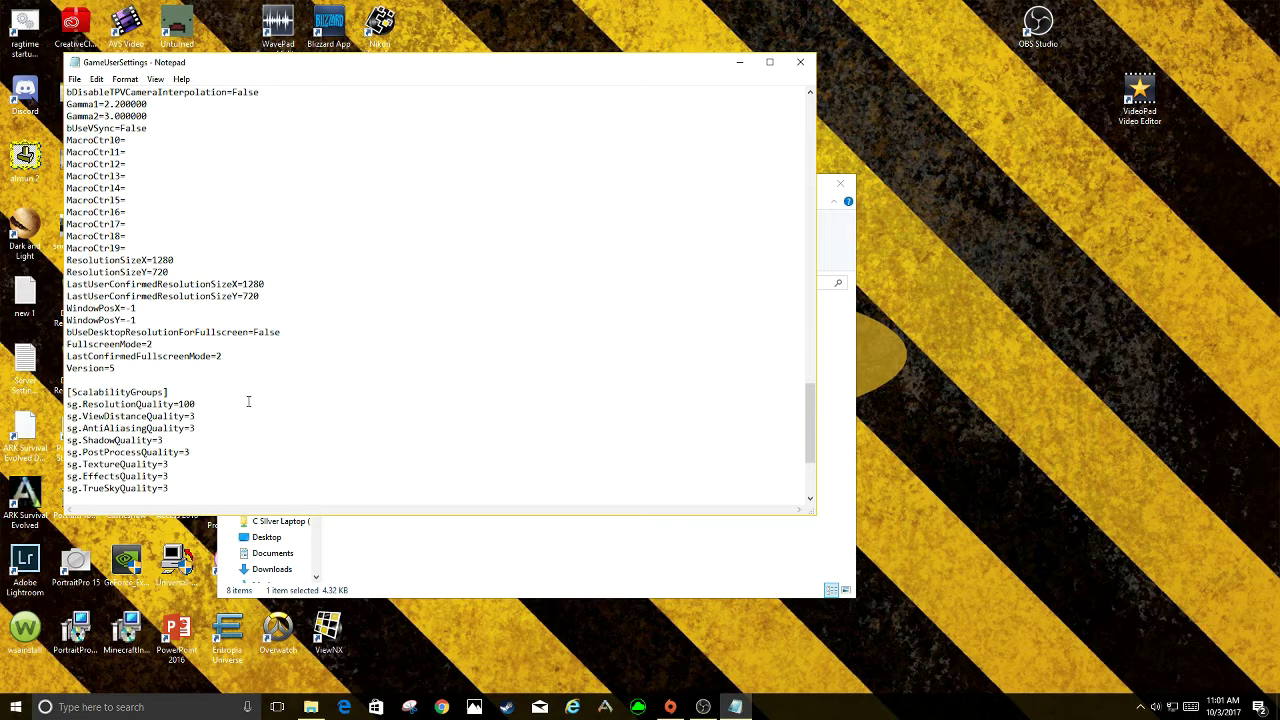
scroll(251, 405, "up", 13)
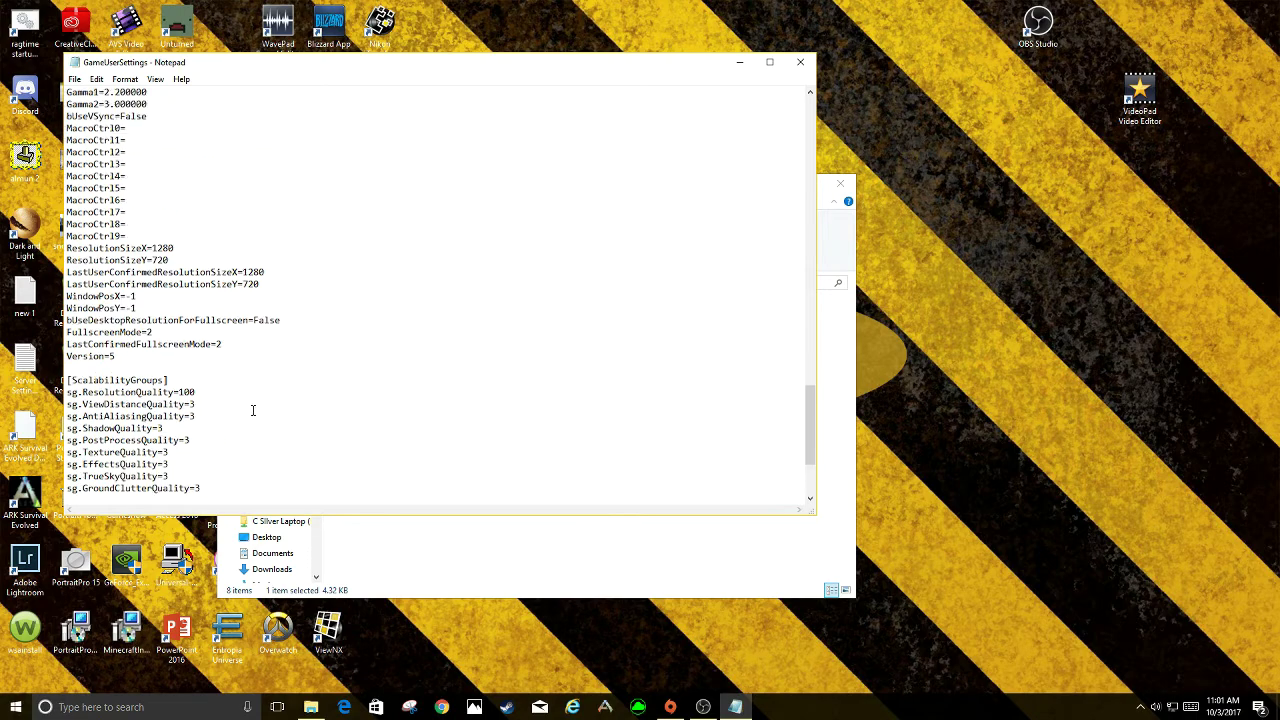
scroll(255, 420, "up", 7)
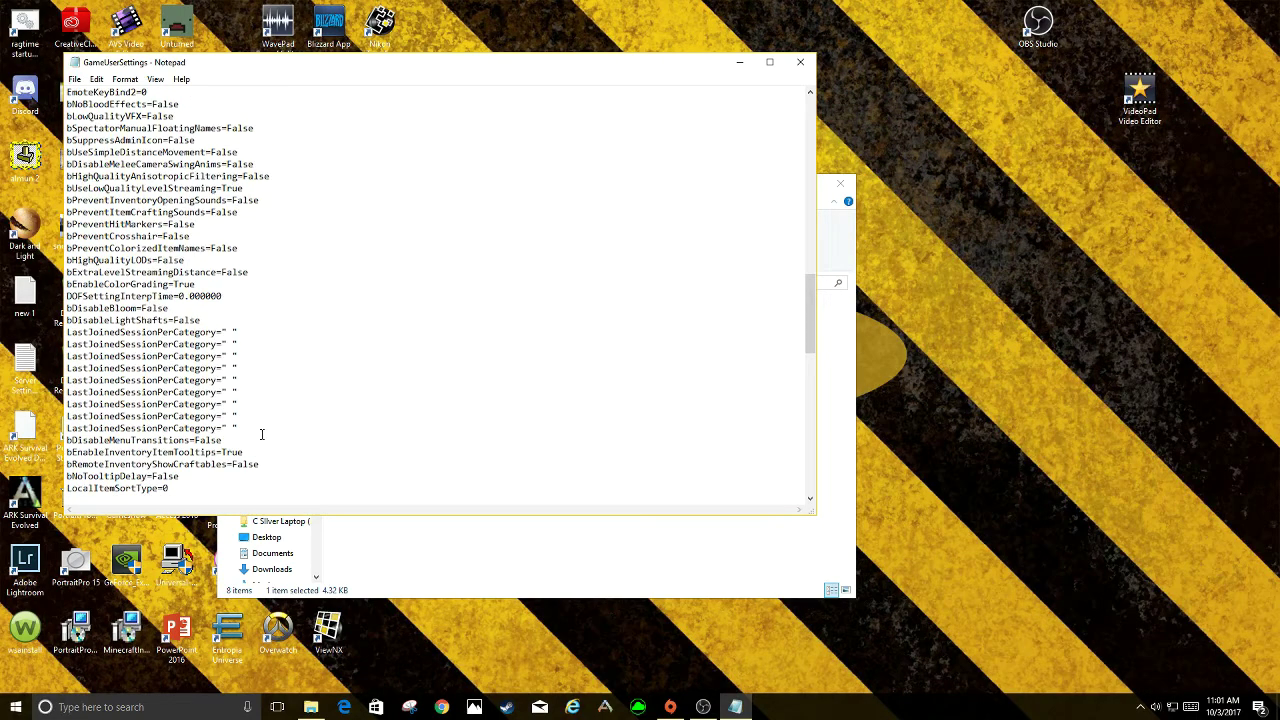
scroll(163, 344, "up", 15)
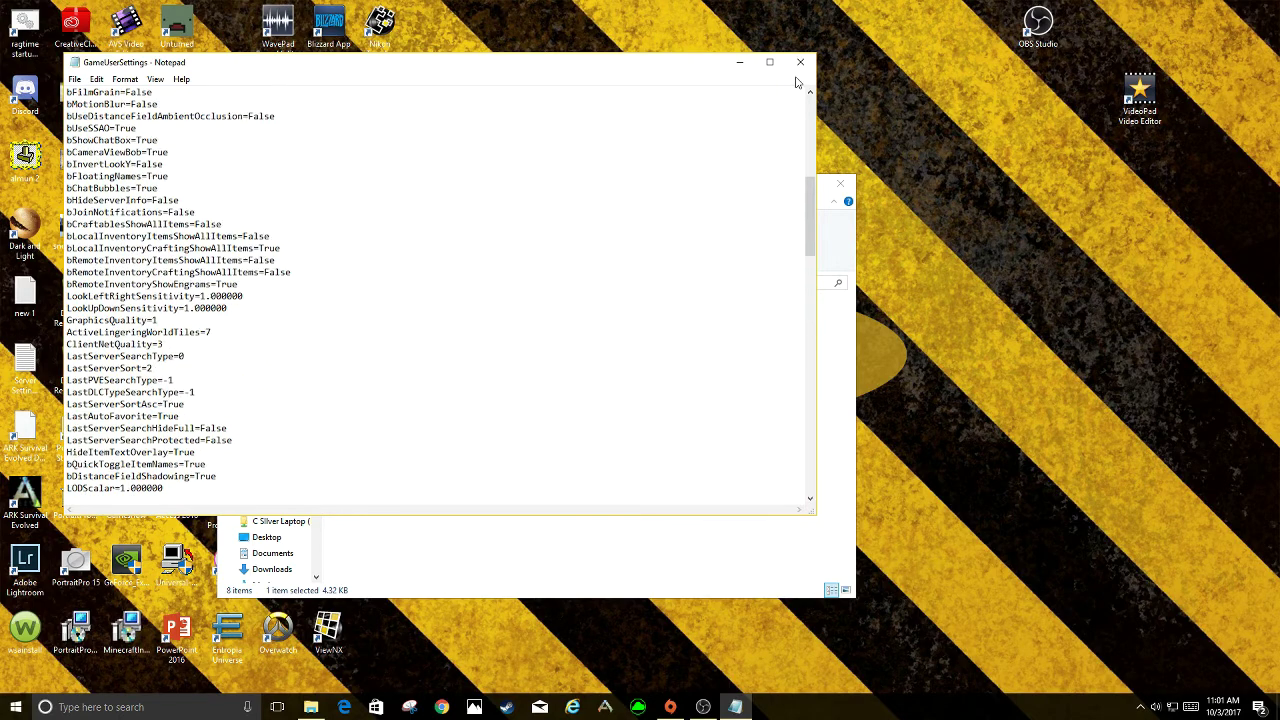
Step: Close GameUserSettings, back out to ShooterGame, and close that Explorer window
left_click(798, 64)
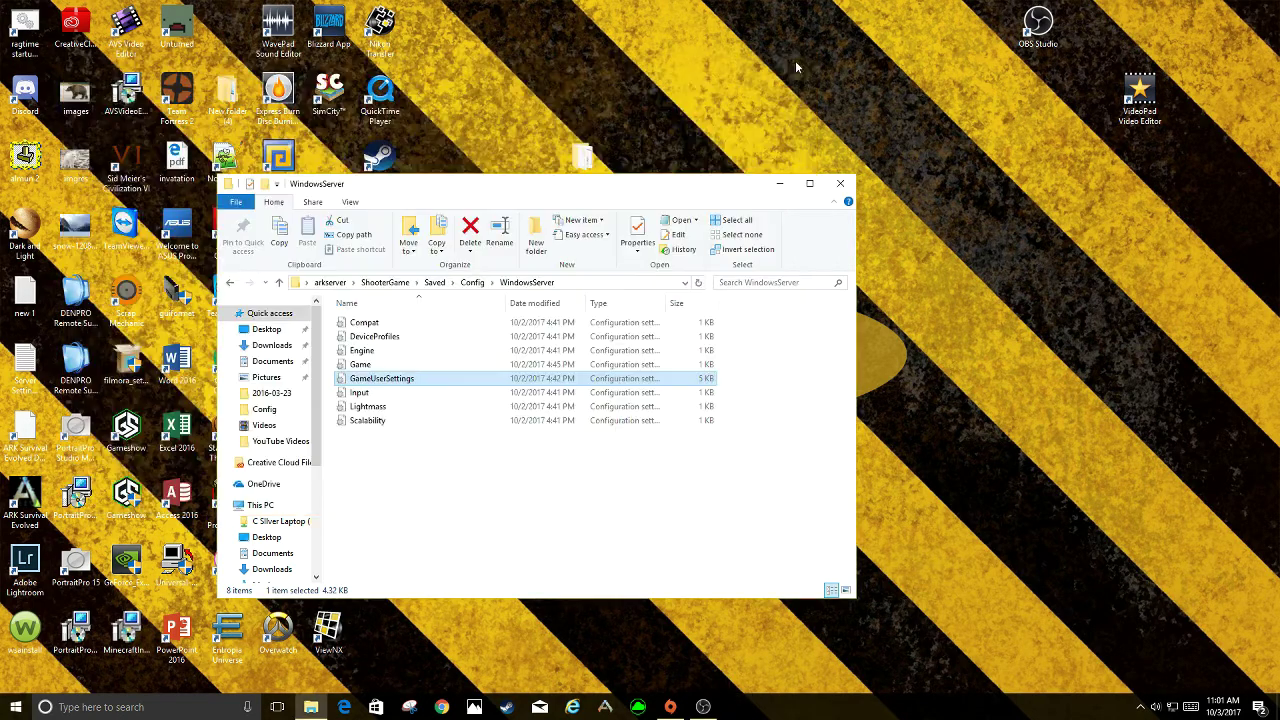
left_click(229, 283)
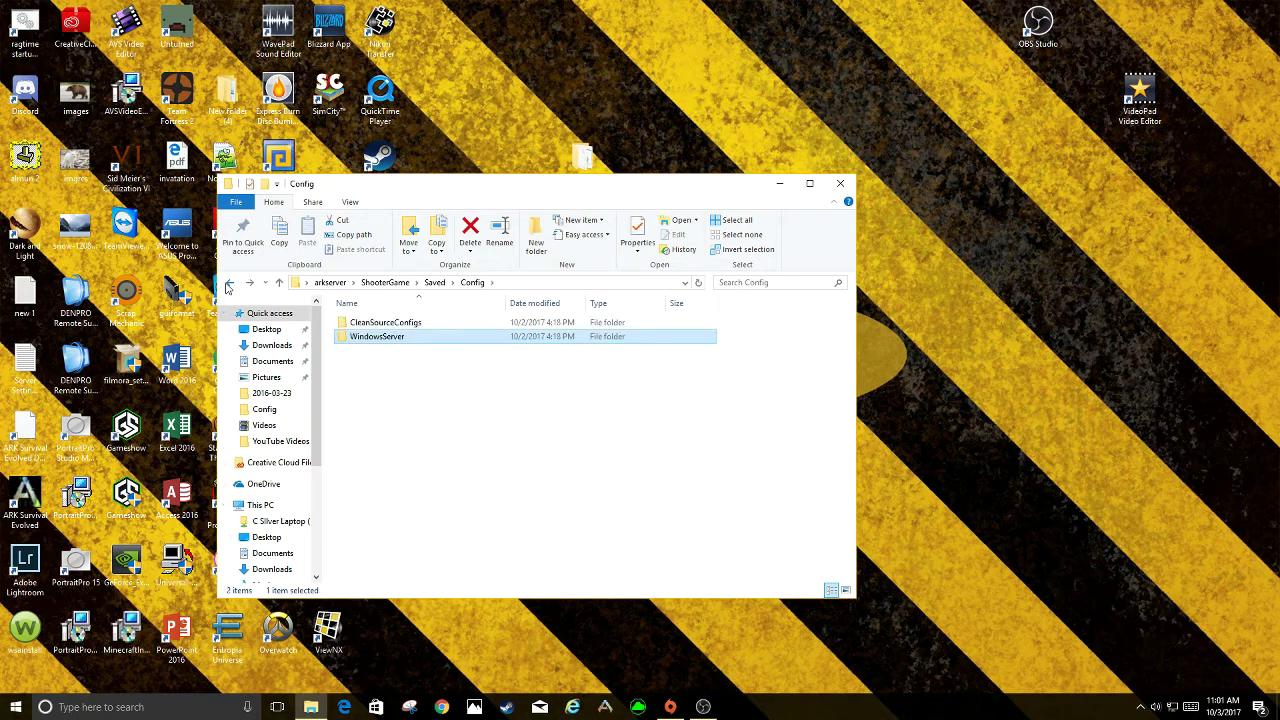
left_click(230, 284)
left_click(230, 284)
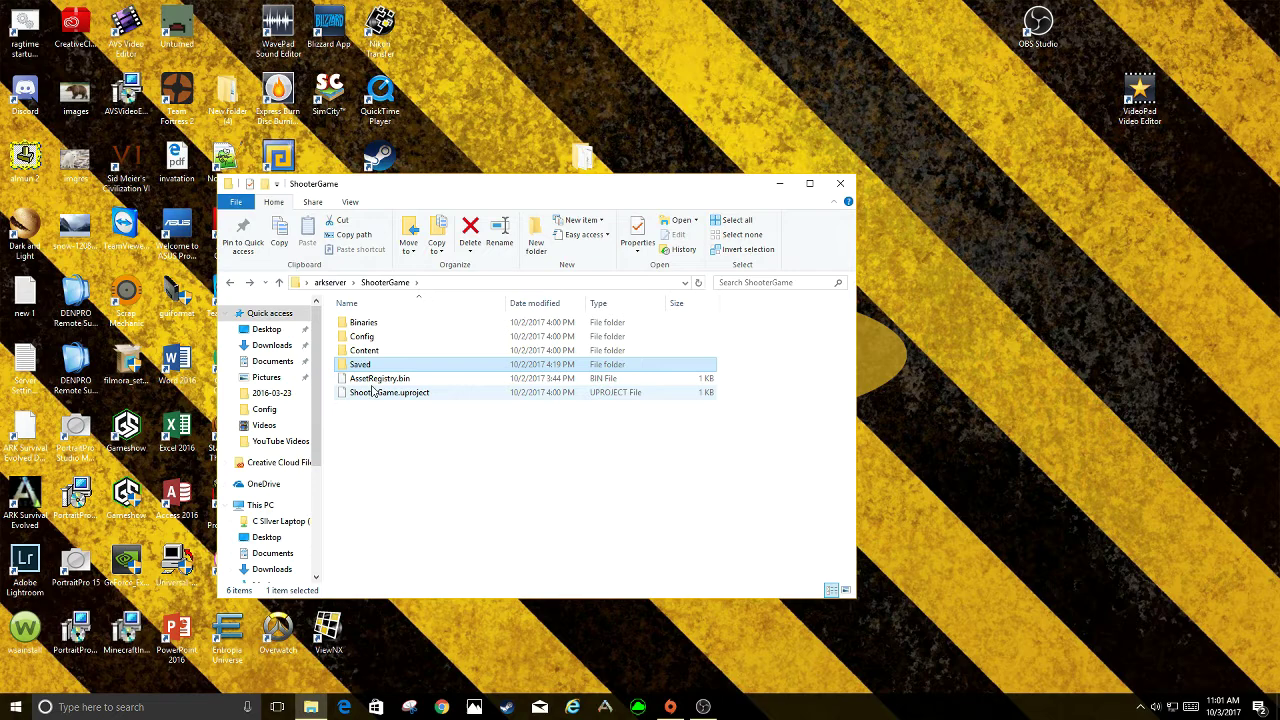
left_click(839, 185)
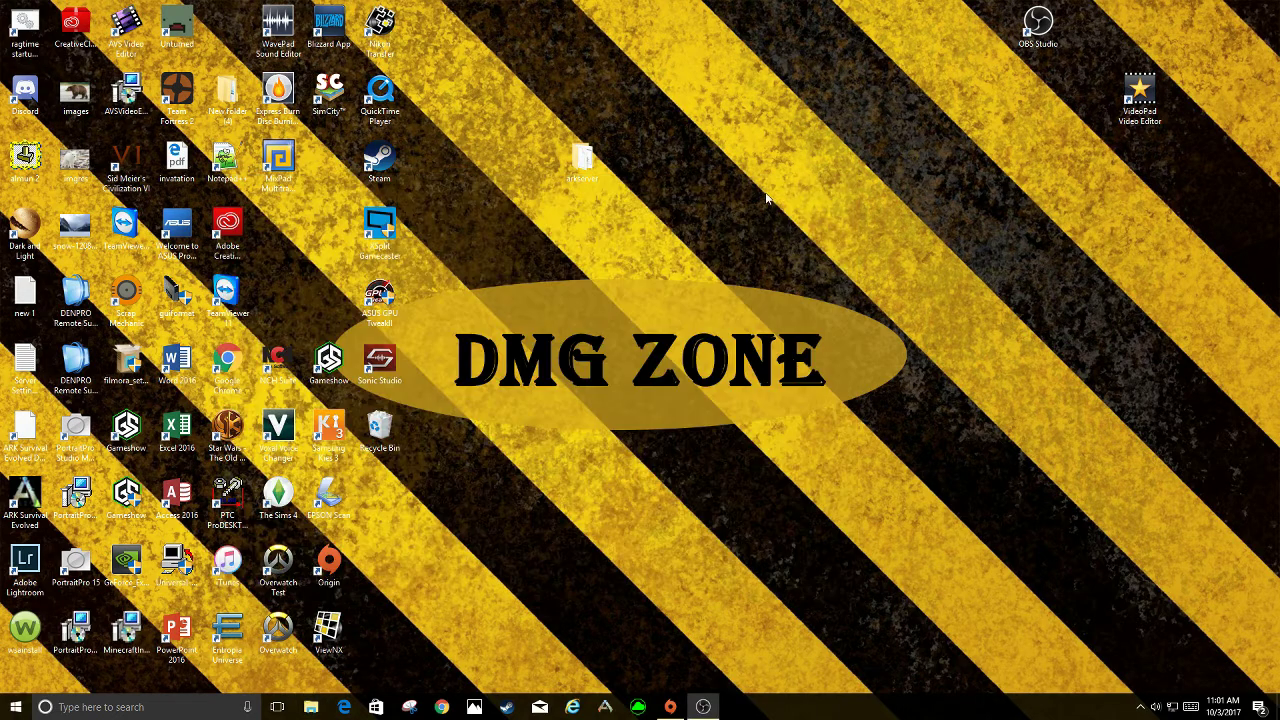
Step: Reopen arkserver\ShooterGame\Config and select the DefaultGameUserSettings file
double_click(585, 155)
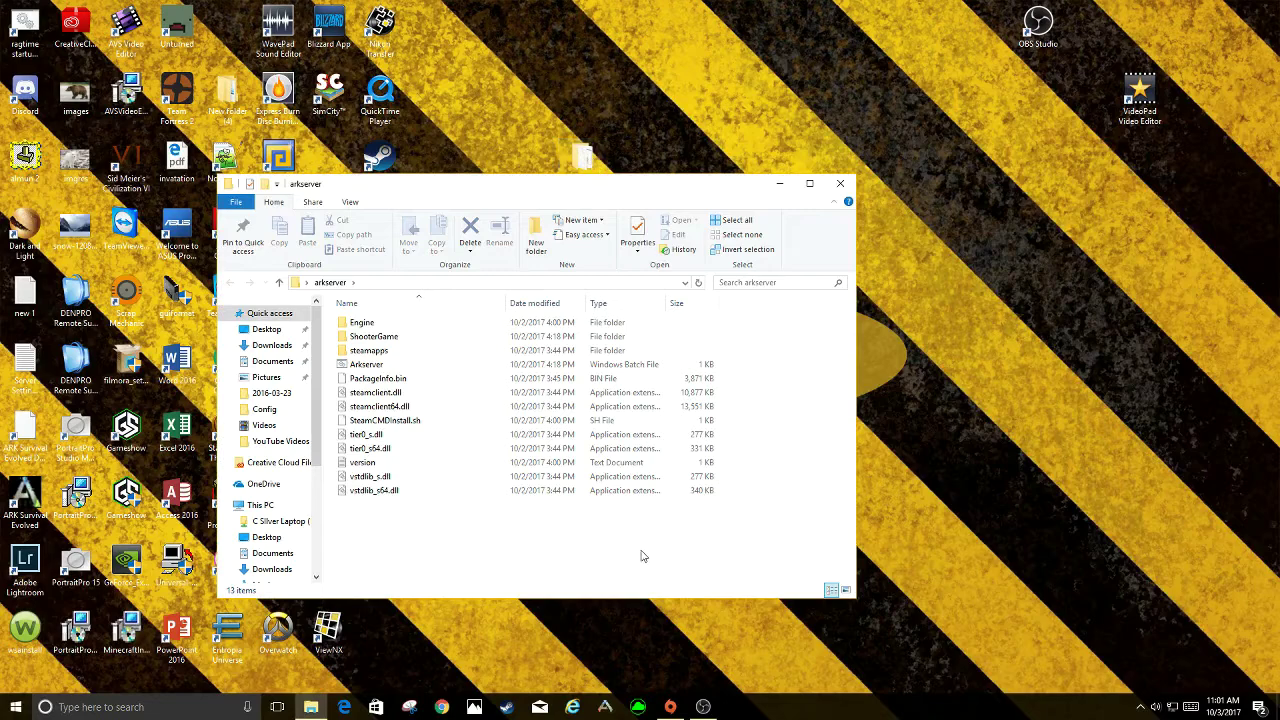
double_click(428, 338)
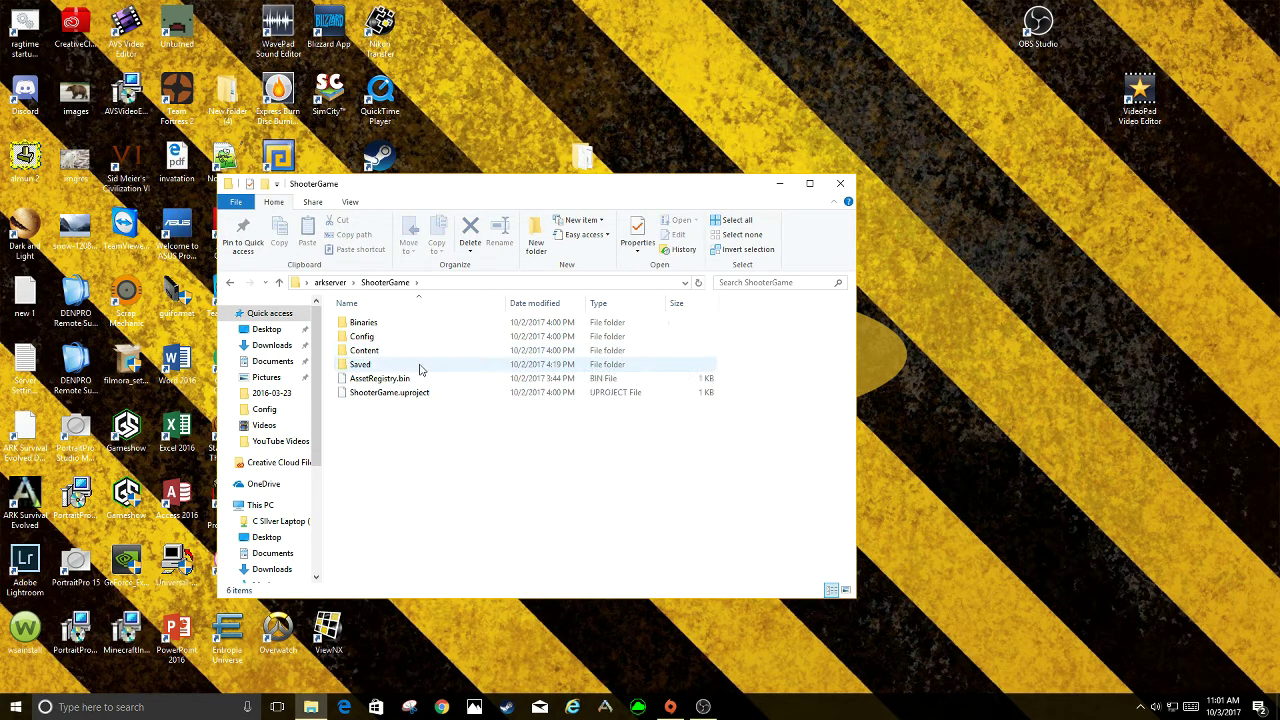
double_click(402, 340)
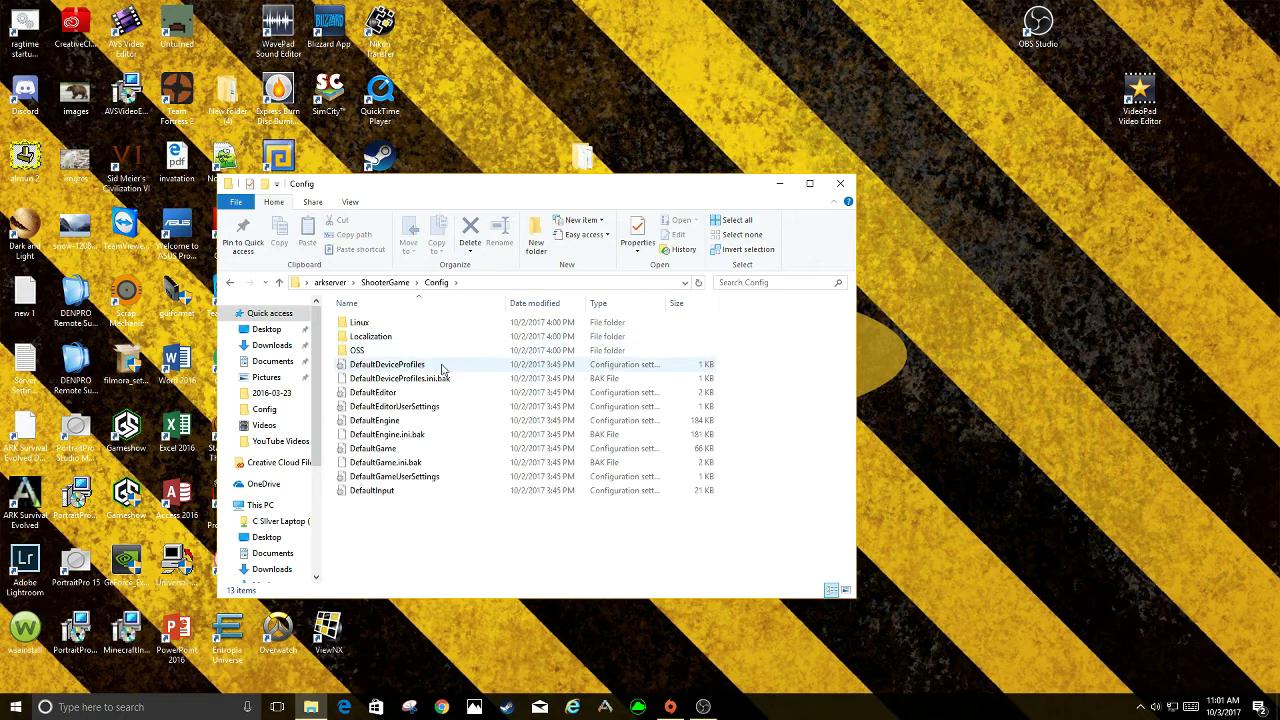
left_click(462, 478)
Step: Open DefaultGameUserSettings, inspect the DifficultyOffset entry, and close Notepad without edits
double_click(462, 477)
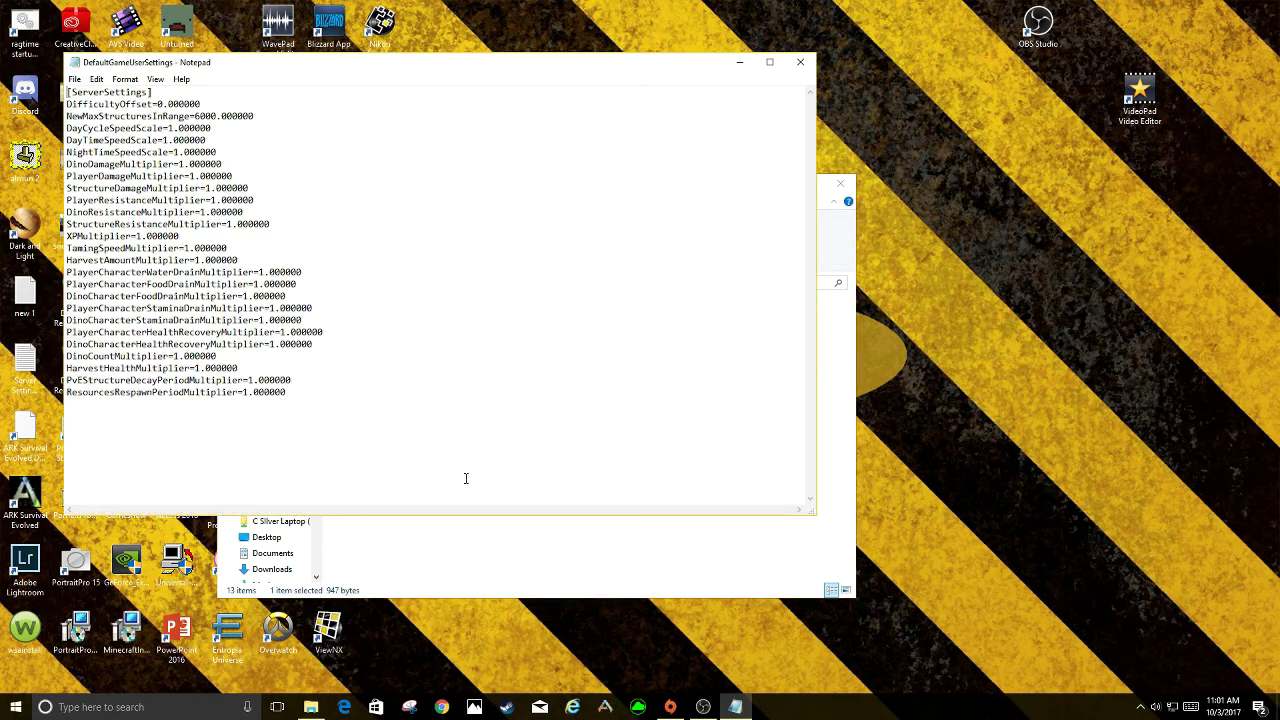
double_click(150, 104)
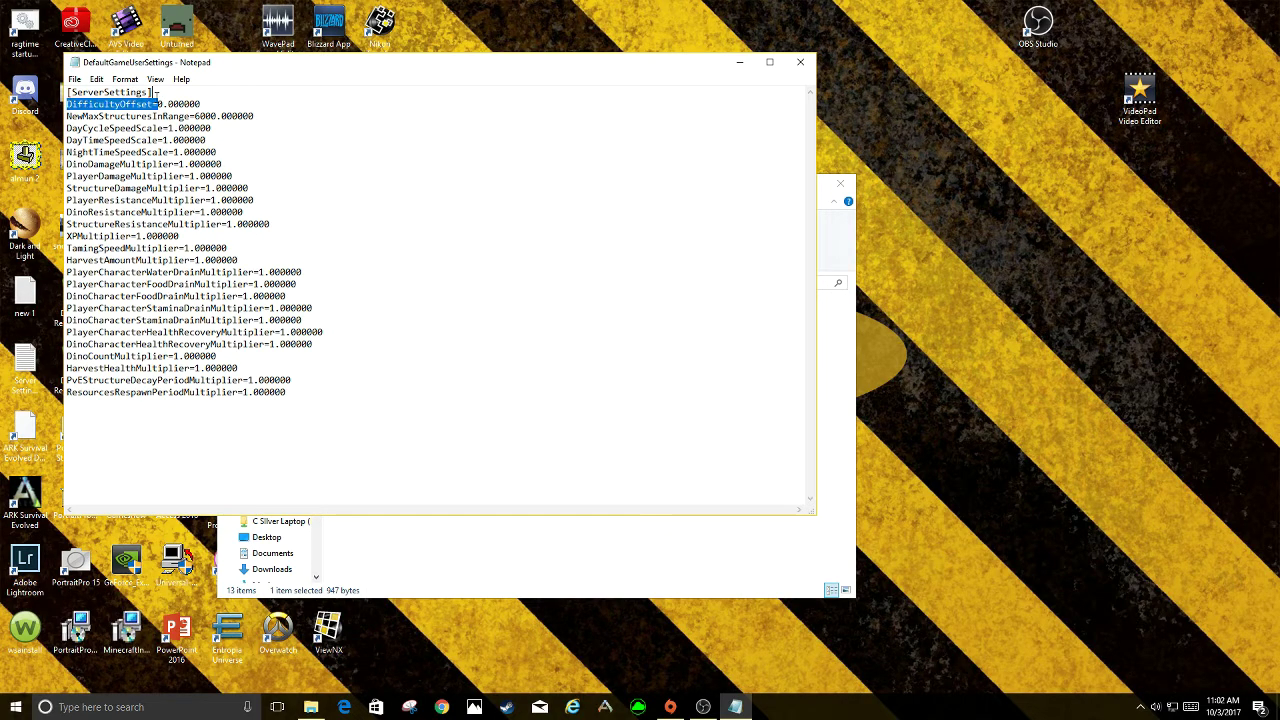
left_click(158, 104)
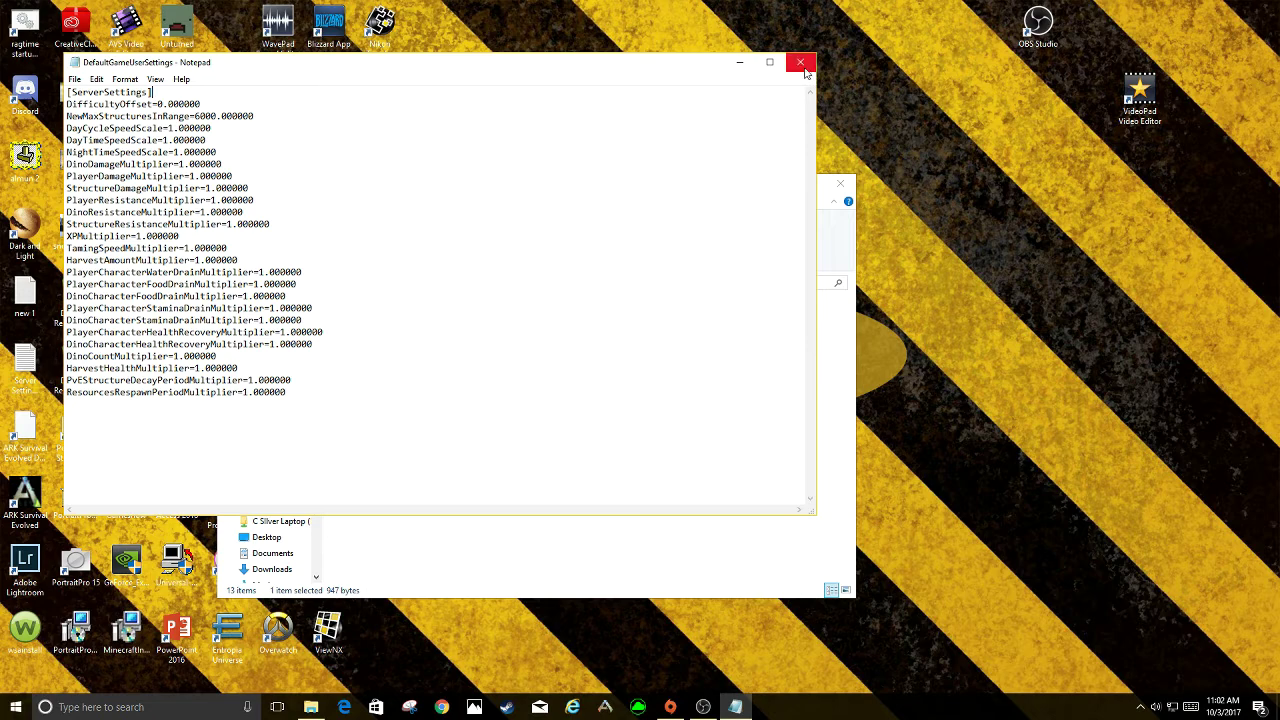
left_click(804, 66)
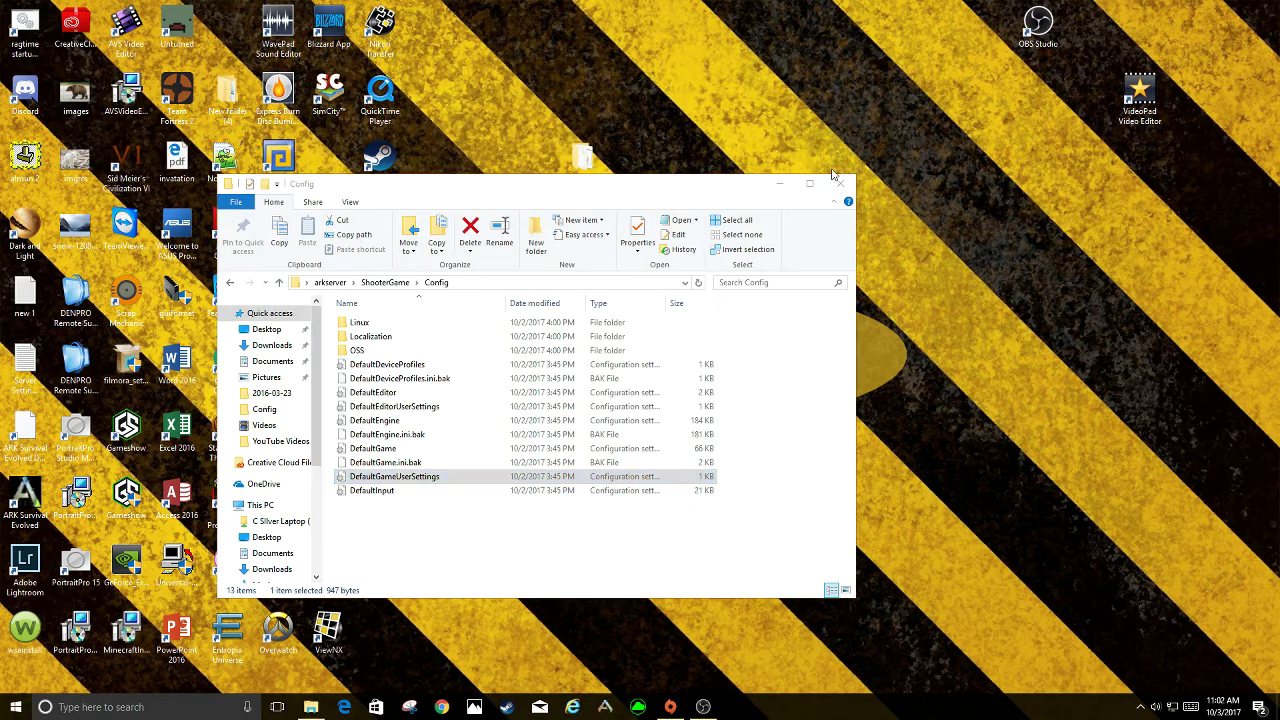
Step: Close the ShooterGame\Config File Explorer window
left_click(840, 183)
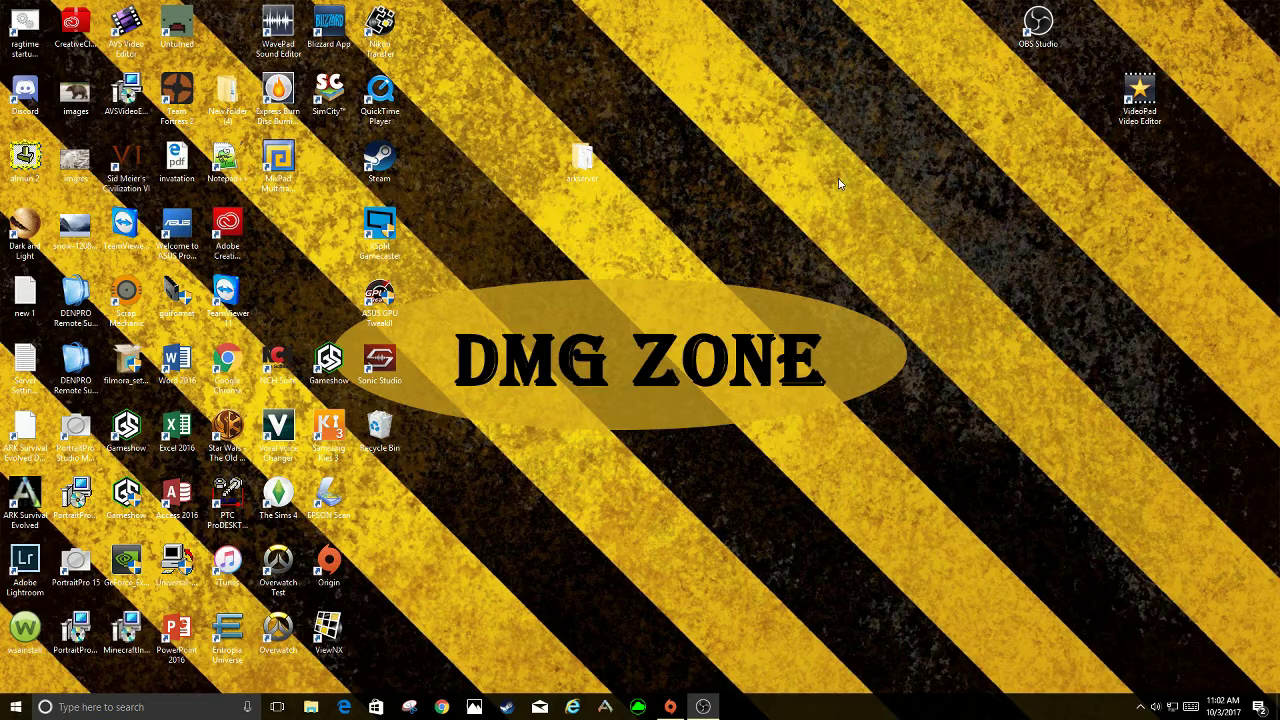